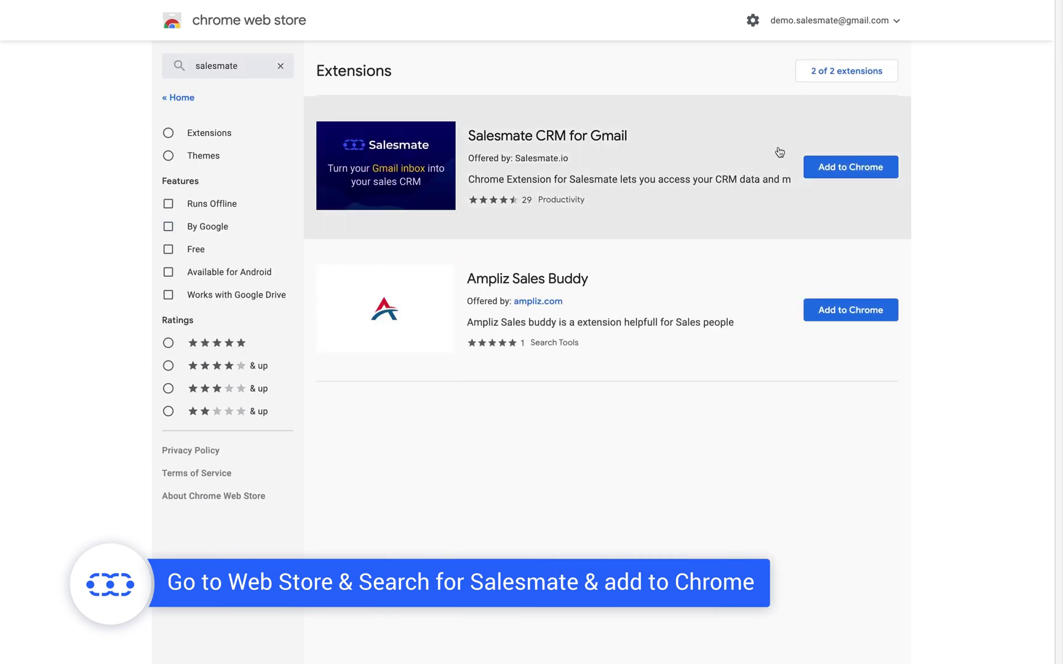
Add the Salesmate CRM for Gmail extension to Chrome and confirm the install
{"action": "left_click", "coordinate": [858, 167]}
{"action": "left_click", "coordinate": [649, 151]}
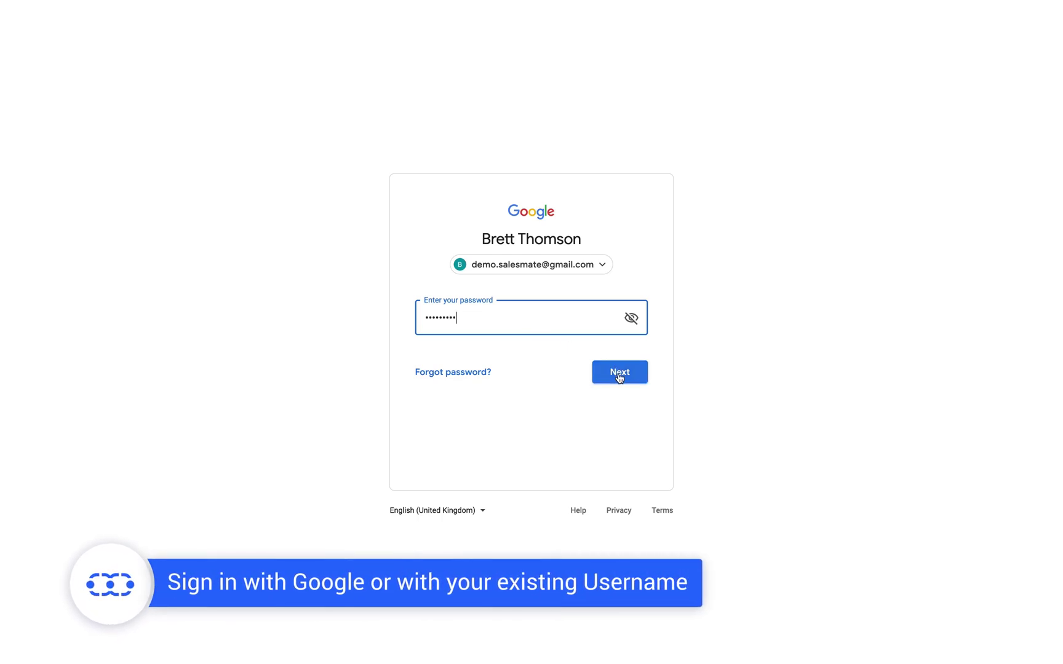
Submit the Google password, then enter the Salesmate password in the sidebar's sign-in panel
{"action": "left_click", "coordinate": [618, 374]}
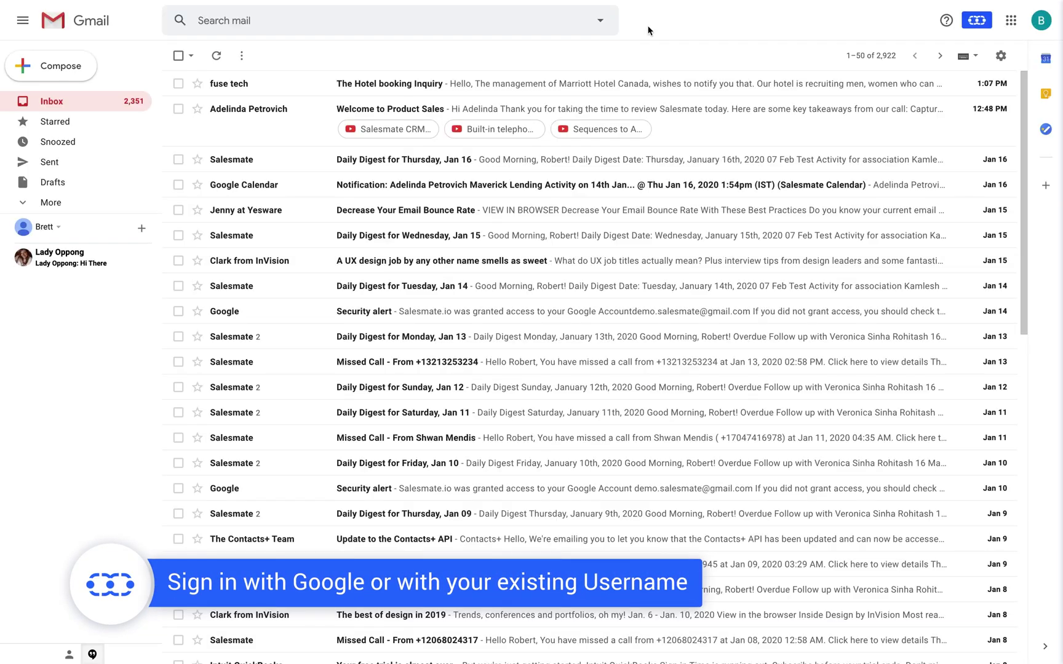
{"action": "left_click", "coordinate": [976, 21]}
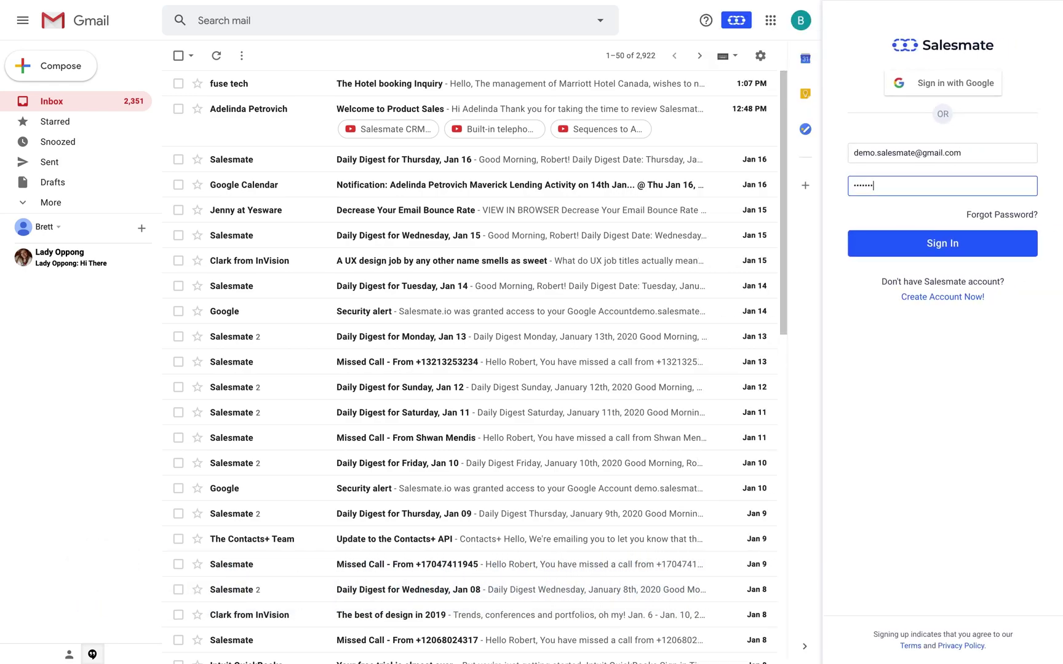
{"action": "type", "text": "•"}
Sign in to Salesmate and star All Closed Activities as a favourite view
{"action": "left_click", "coordinate": [938, 243]}
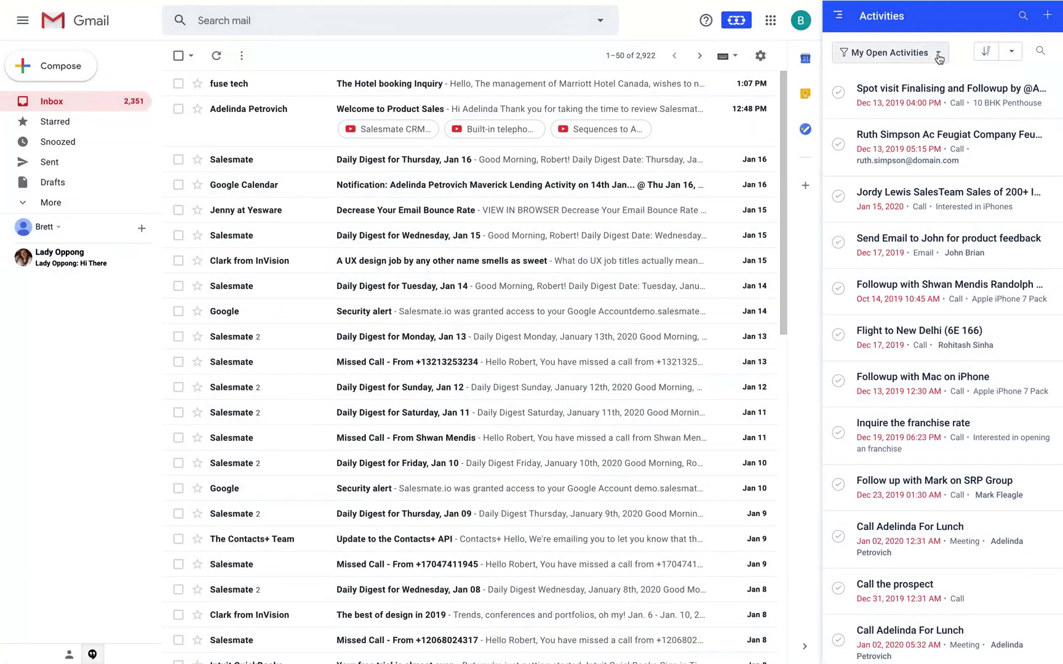
{"action": "left_click", "coordinate": [921, 61]}
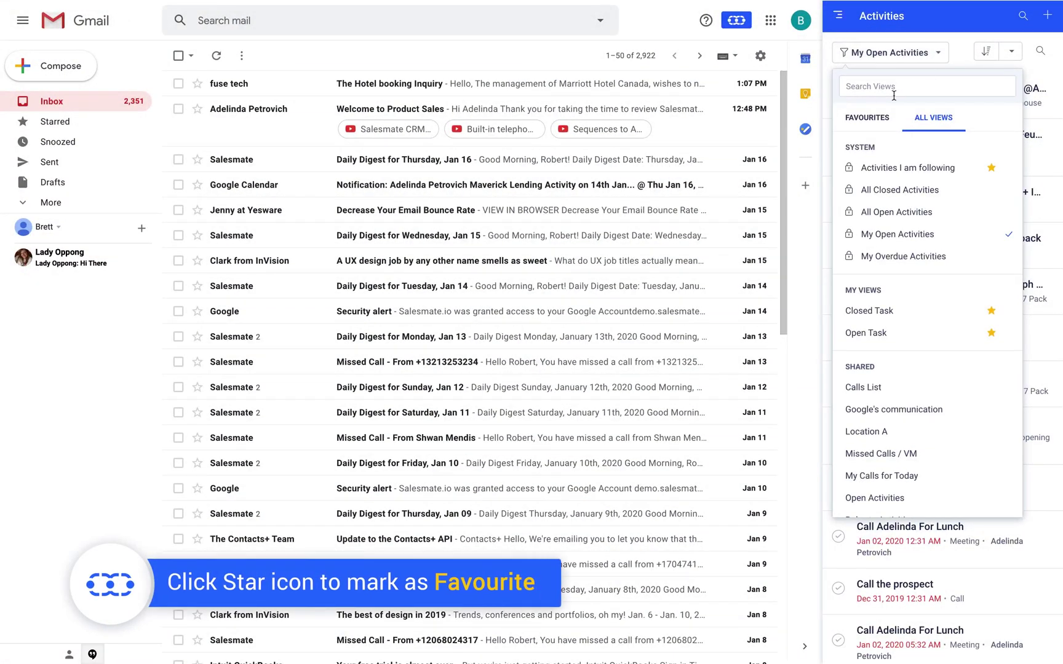
{"action": "left_click", "coordinate": [872, 119]}
{"action": "left_click", "coordinate": [928, 117]}
{"action": "left_click", "coordinate": [991, 192]}
{"action": "left_click", "coordinate": [867, 117]}
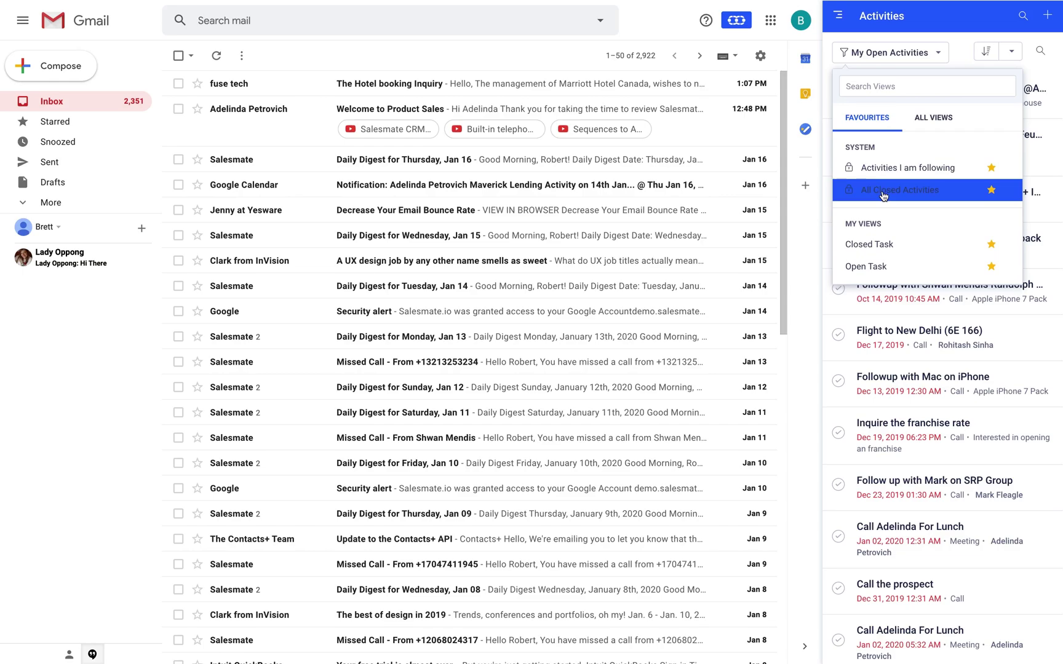
{"action": "left_click", "coordinate": [931, 118]}
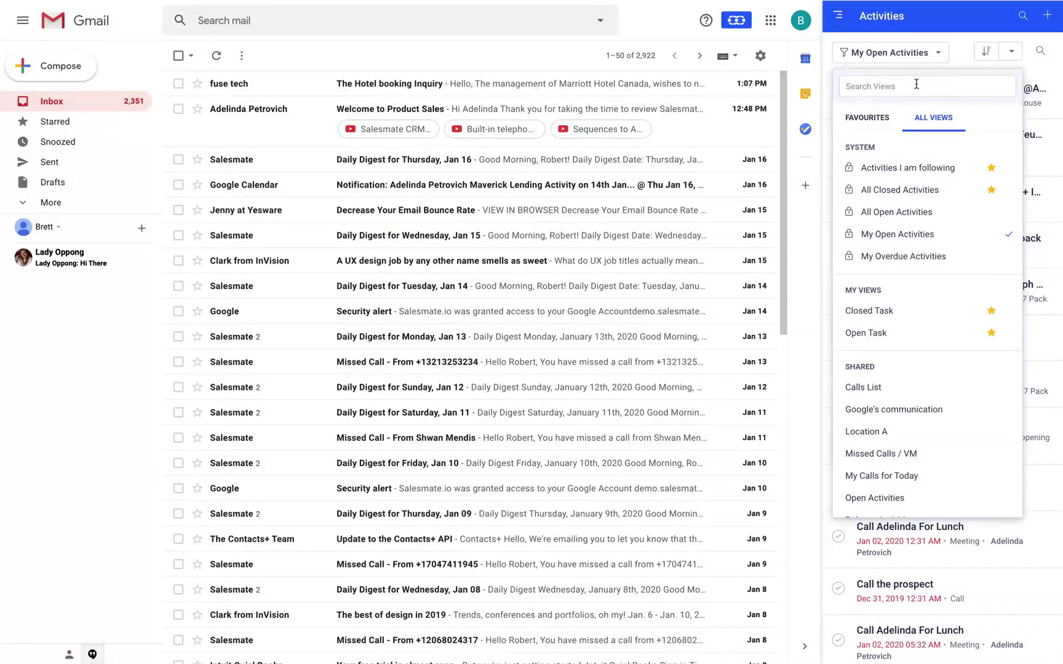
Search the activity views for 'Call' and switch to the Calls List view
{"action": "left_click", "coordinate": [916, 85]}
{"action": "type", "text": "Call"}
{"action": "left_click", "coordinate": [896, 175]}
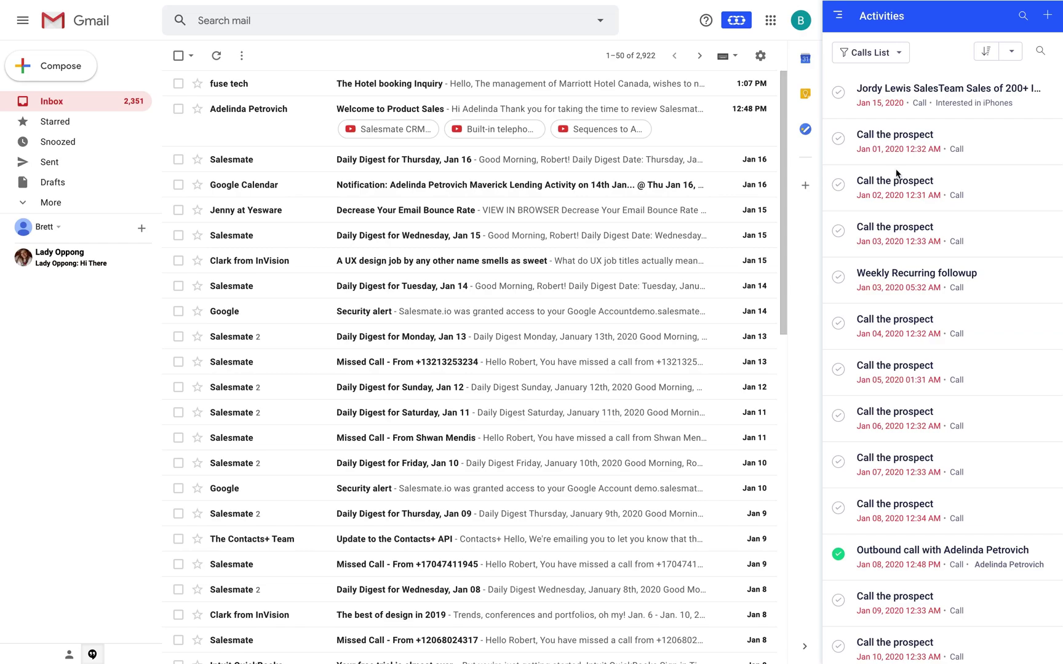
Reverse the Calls List sort order and search the activities for 'Followup call'
{"action": "left_click", "coordinate": [985, 52]}
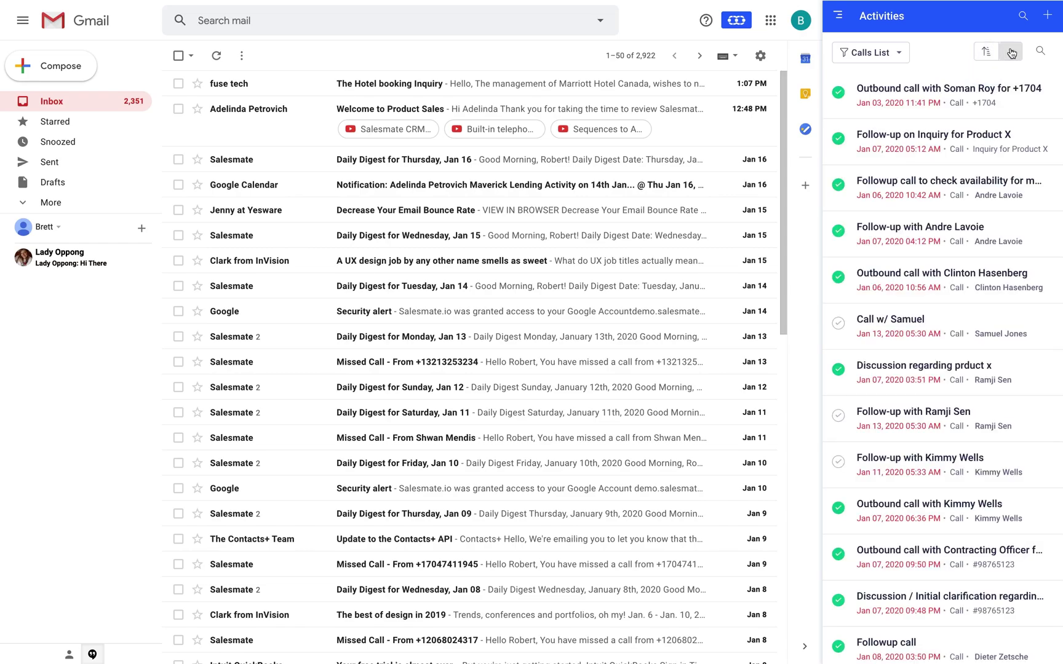
{"action": "left_click", "coordinate": [1011, 53]}
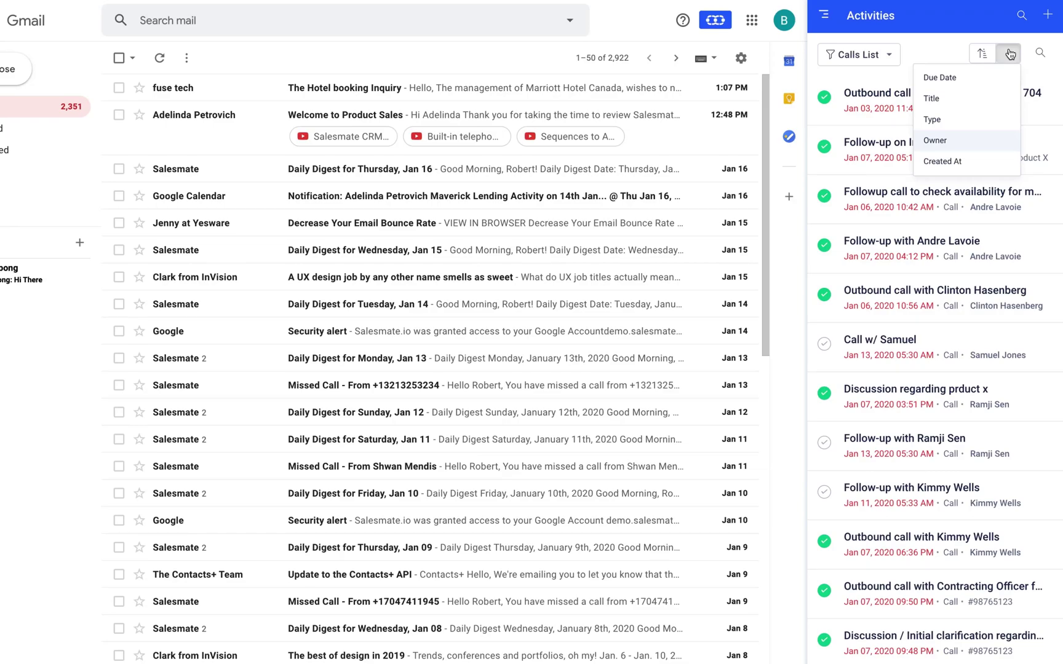
{"action": "left_click", "coordinate": [1040, 53]}
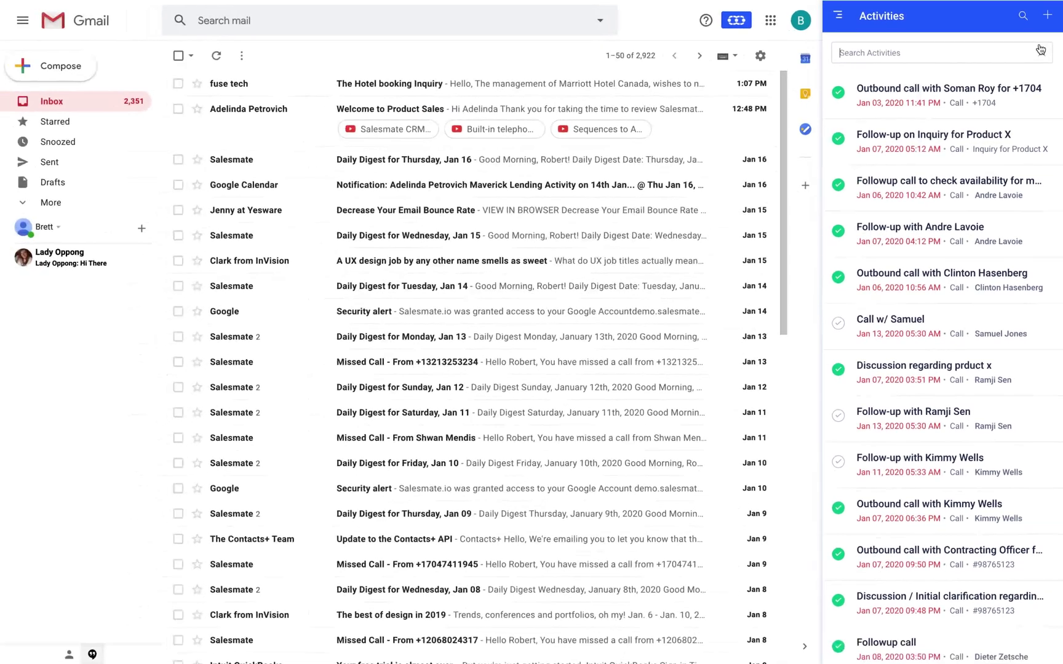
{"action": "type", "text": "Foll"}
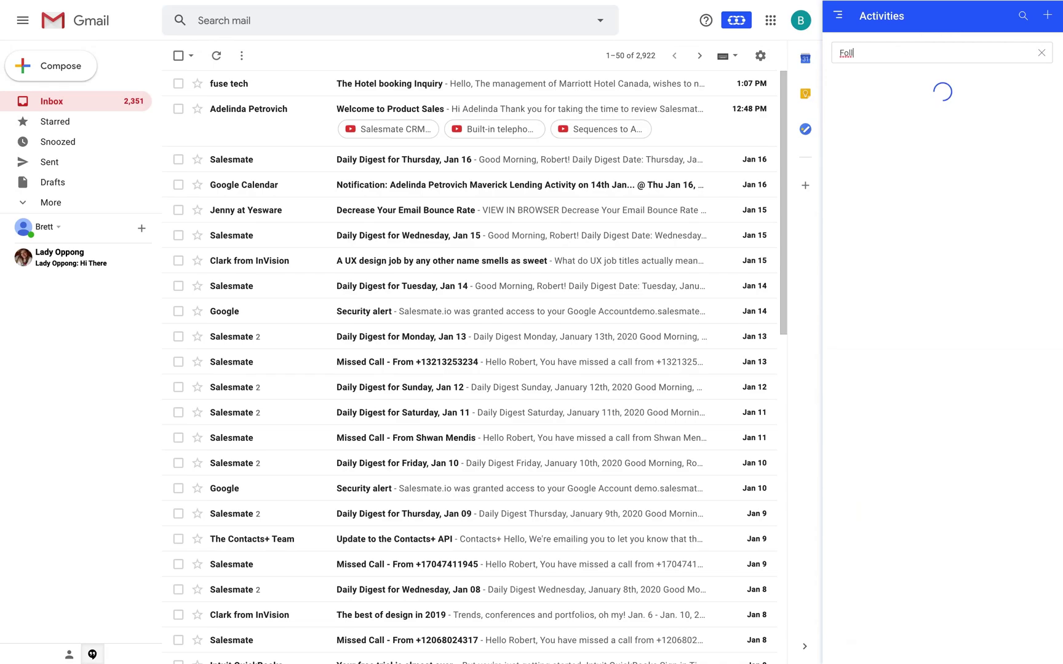
{"action": "type", "text": "owup call"}
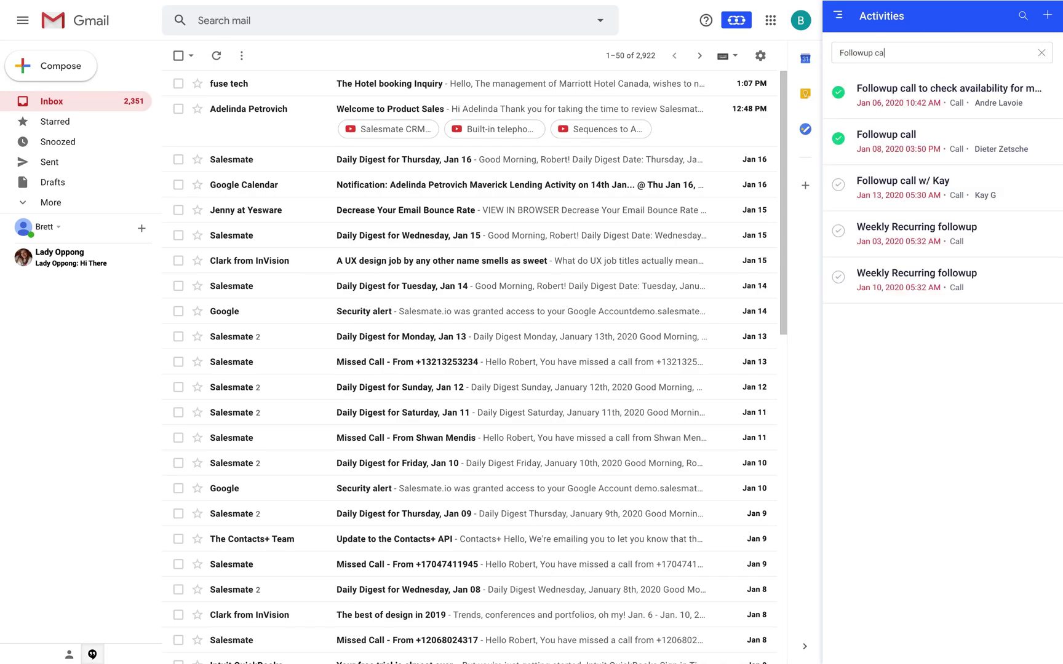
Mark Followup call w/ Kay done with outcome Connected Meeting Scheduled and save
{"action": "left_click", "coordinate": [1042, 53]}
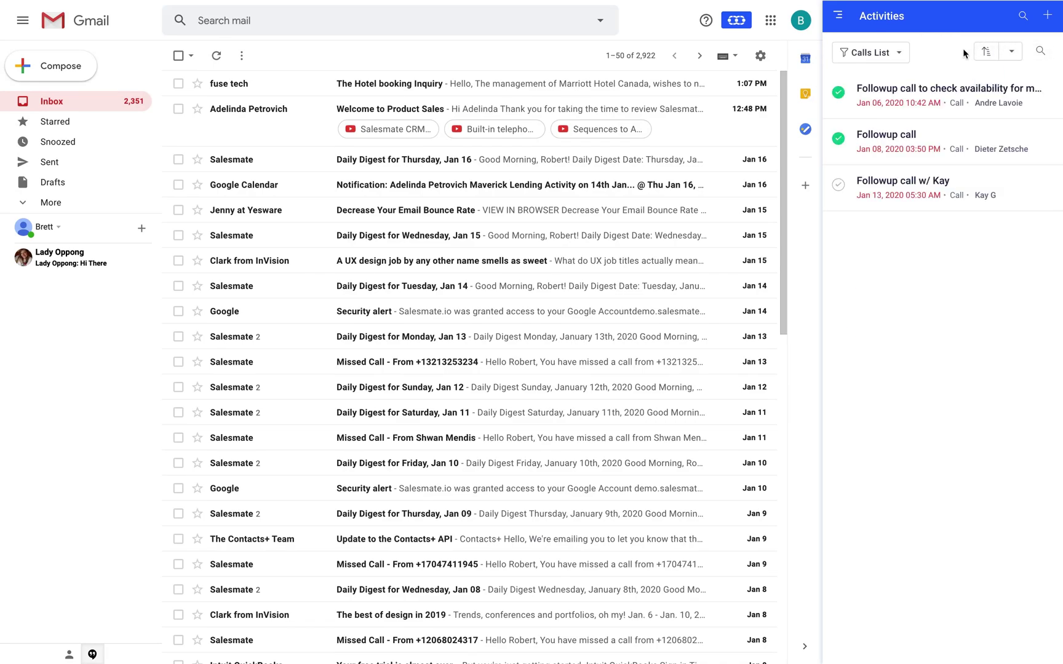
{"action": "left_click", "coordinate": [838, 185]}
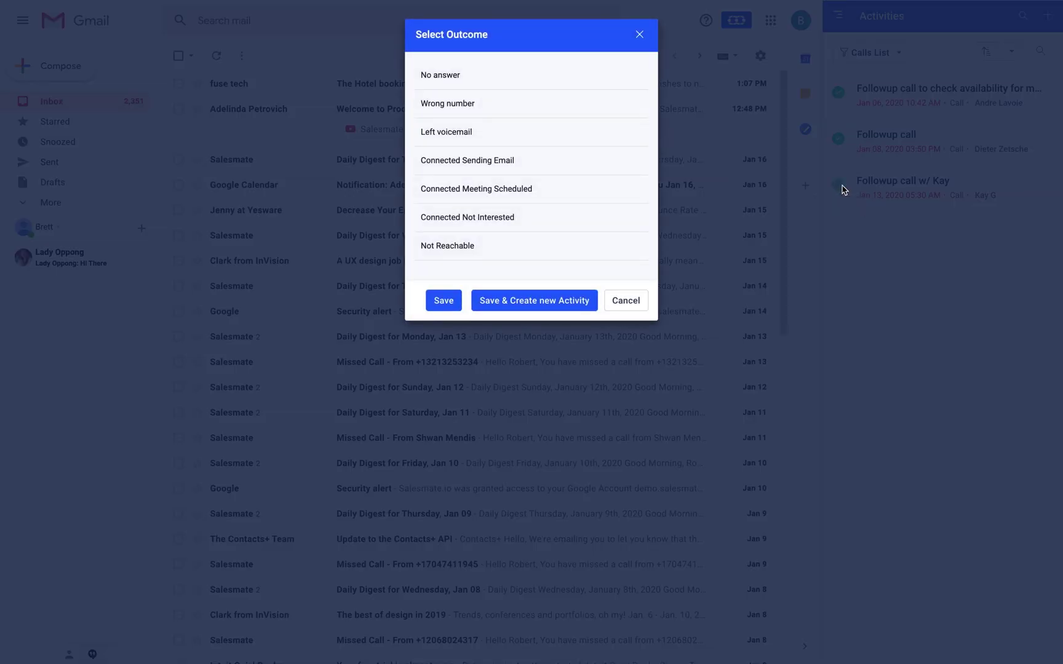
{"action": "left_click", "coordinate": [578, 186]}
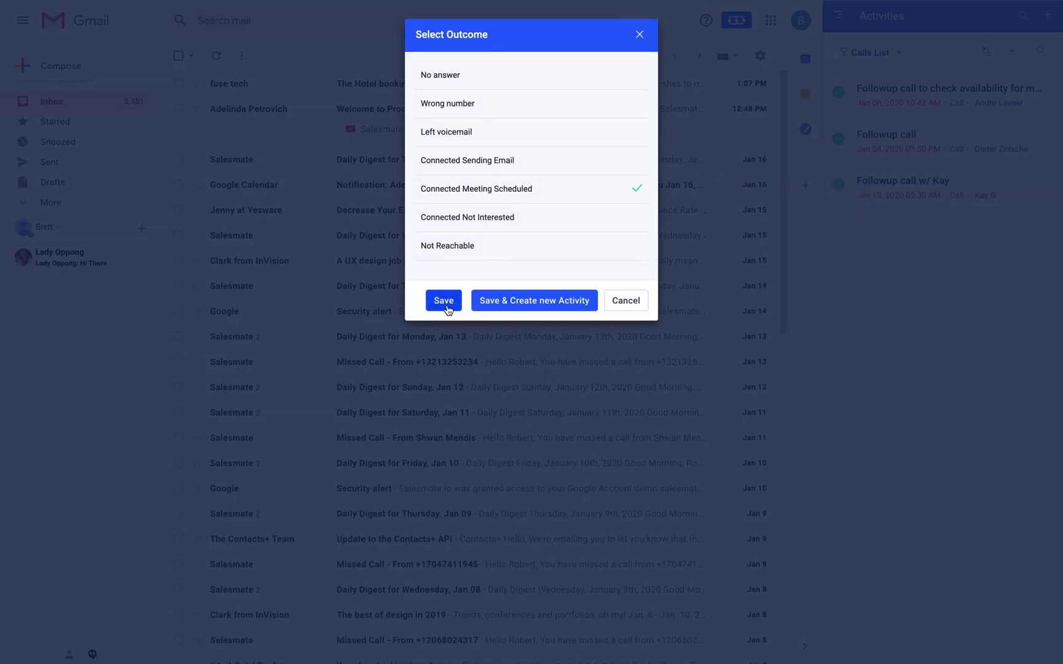
{"action": "left_click", "coordinate": [442, 300]}
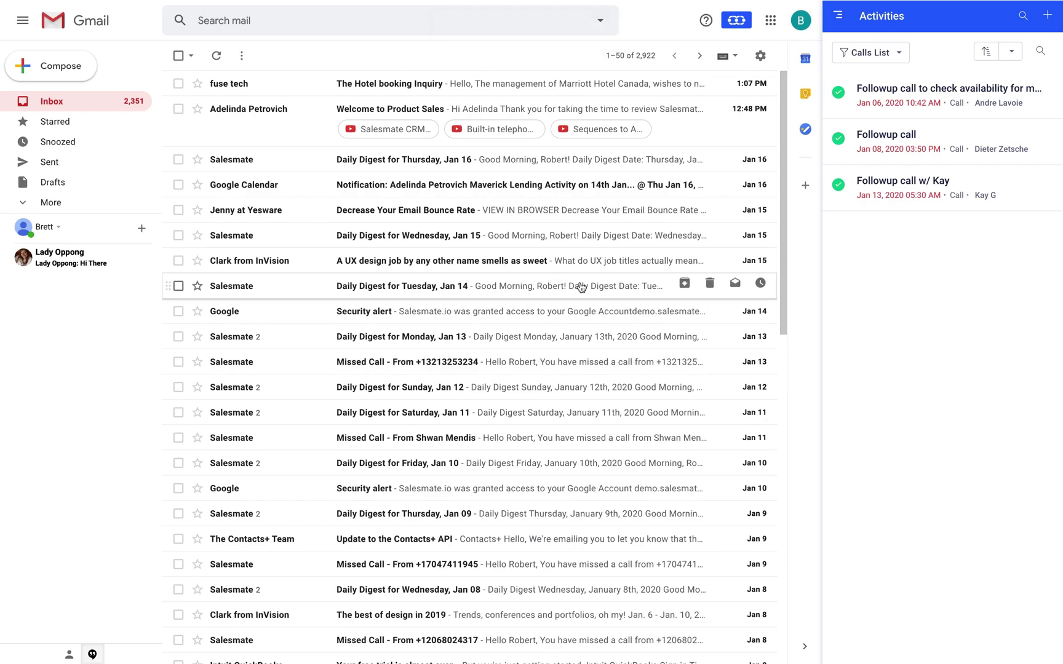
{"action": "left_click", "coordinate": [1022, 16]}
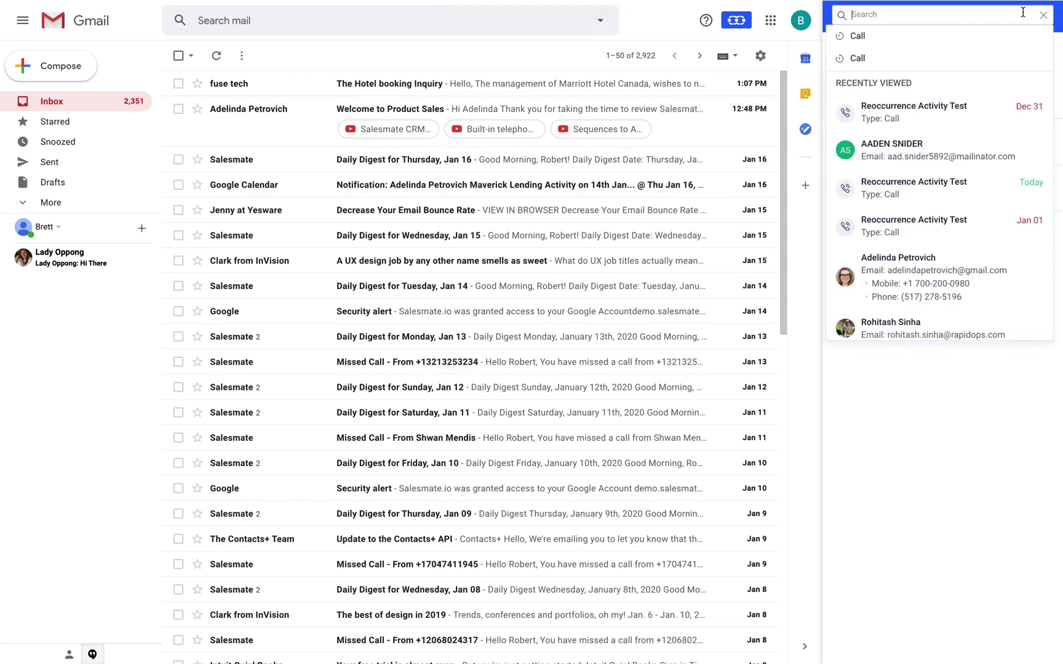
{"action": "key", "text": "Escape"}
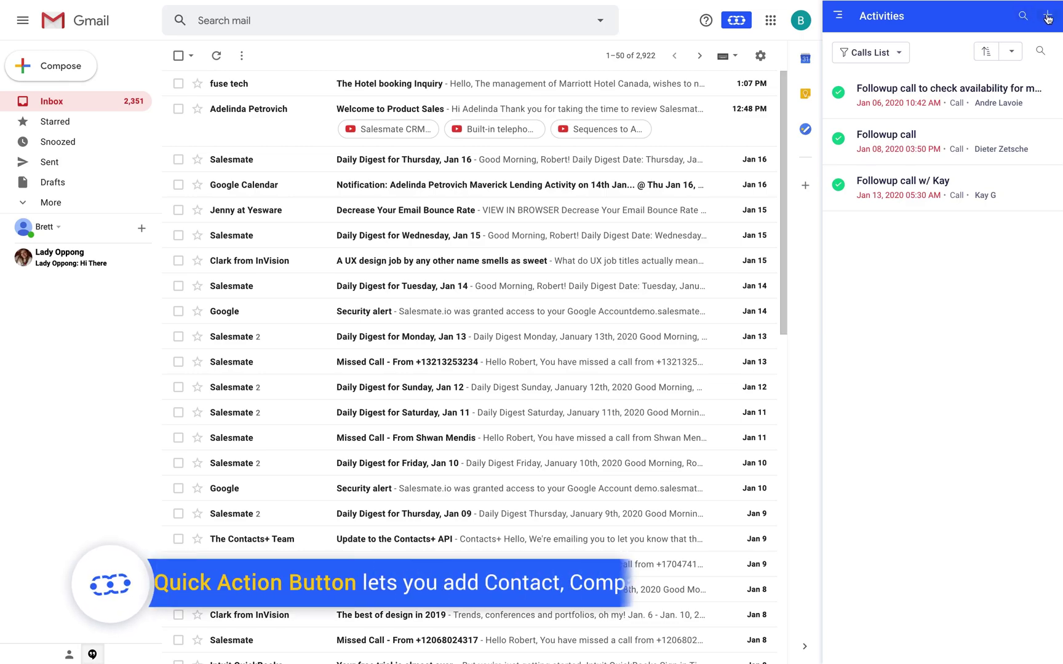
{"action": "left_click", "coordinate": [1048, 16]}
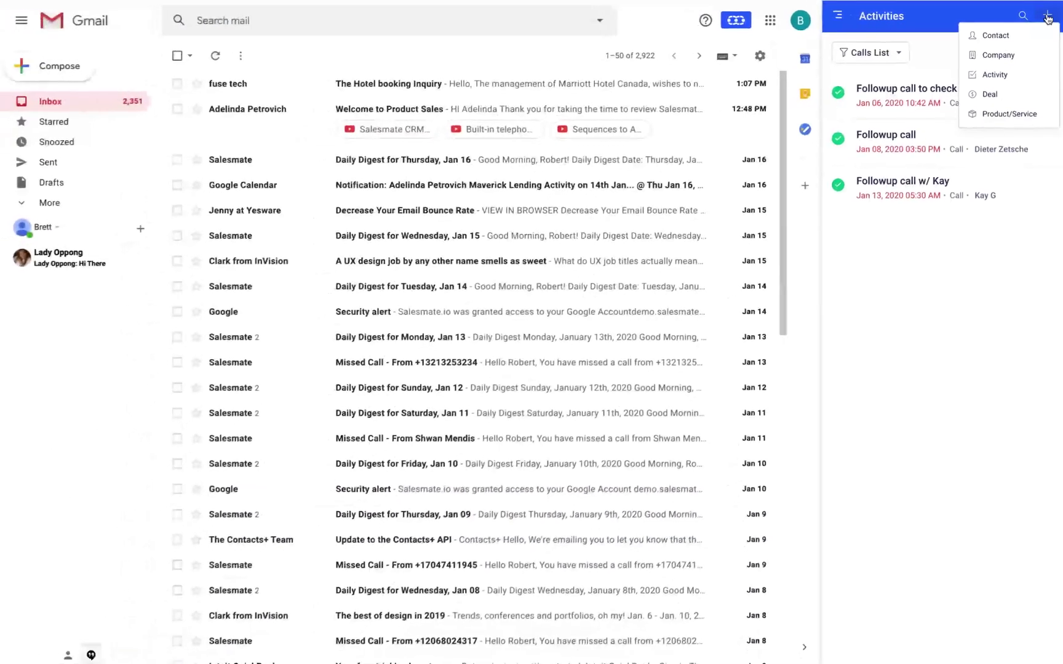
{"action": "left_click", "coordinate": [1047, 18]}
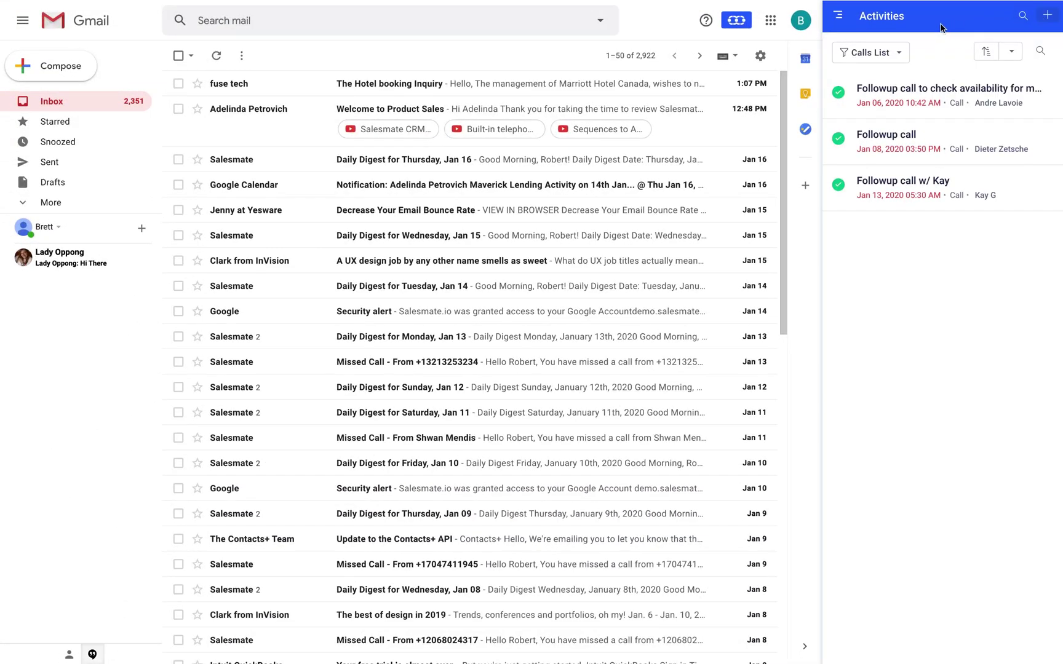
{"action": "left_click", "coordinate": [842, 23]}
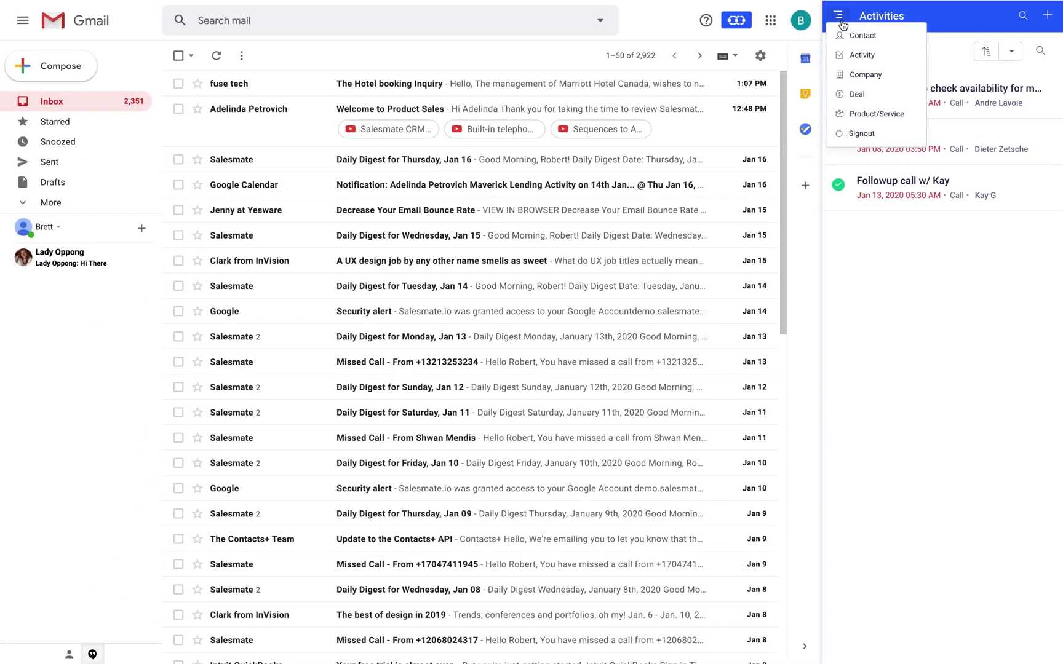
{"action": "left_click", "coordinate": [839, 17]}
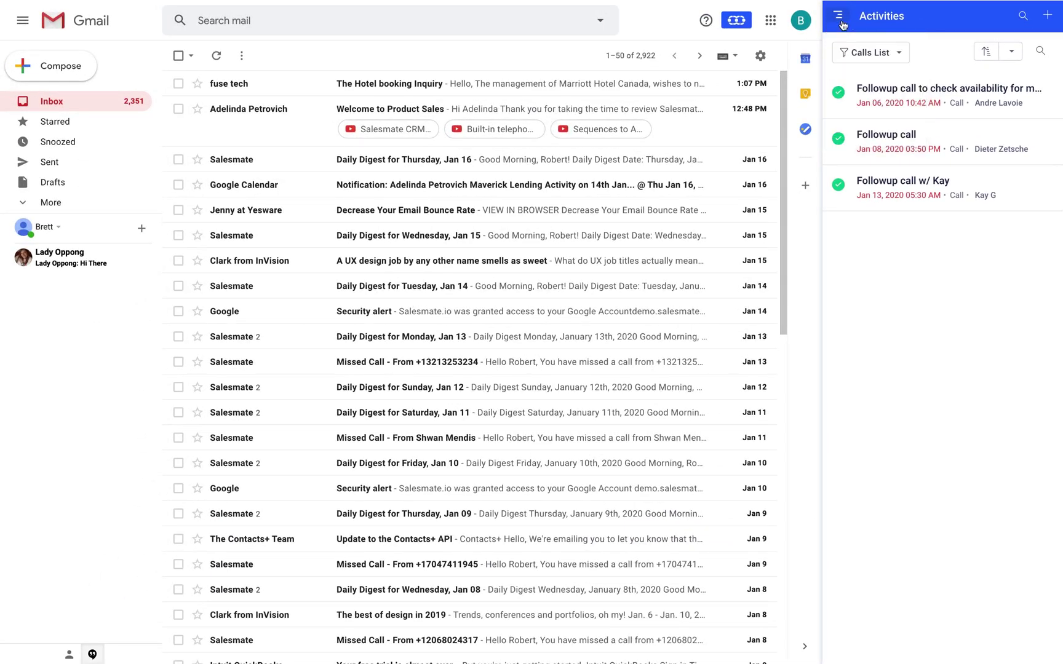
In the Welcome to Product Sales email's contact, save Job Title CEO and view Insights
{"action": "left_click", "coordinate": [639, 112]}
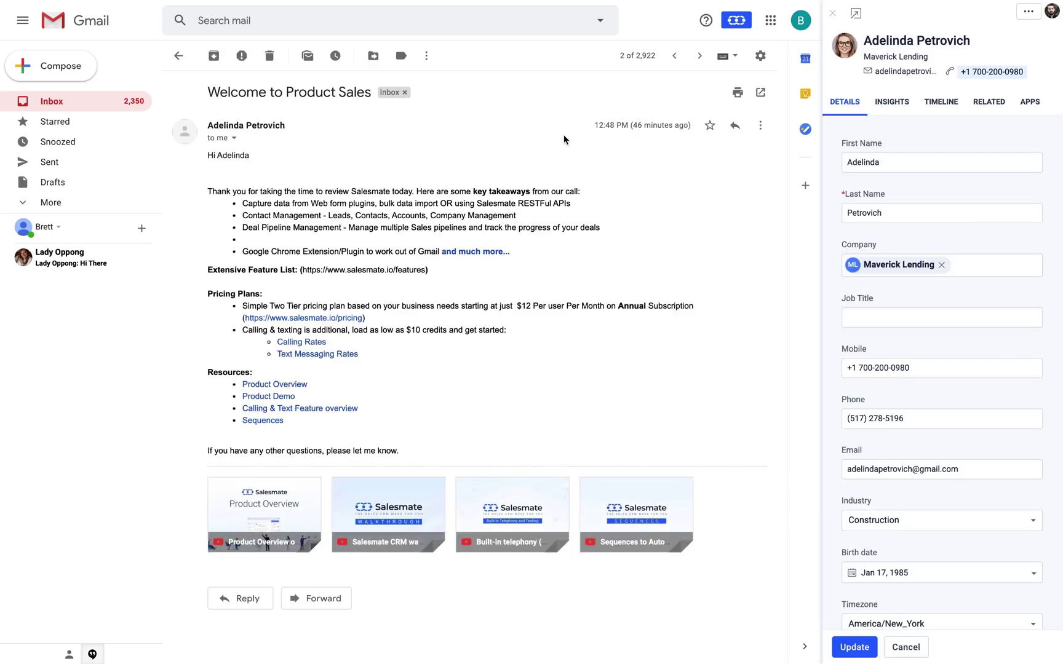
{"action": "left_click", "coordinate": [941, 317]}
{"action": "type", "text": "CEO"}
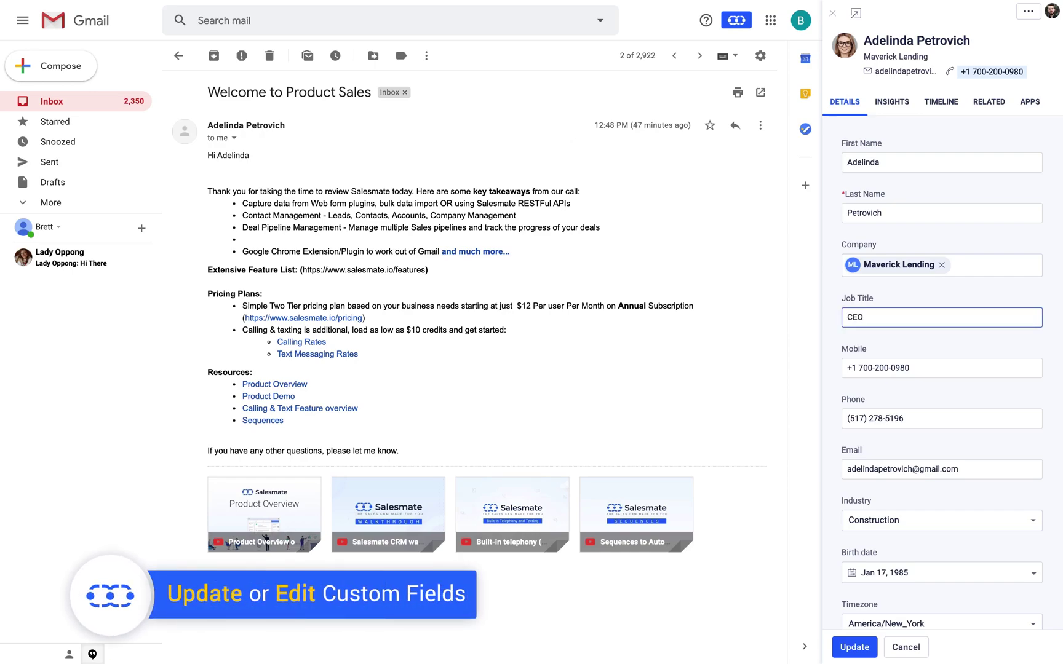
{"action": "left_click", "coordinate": [871, 640]}
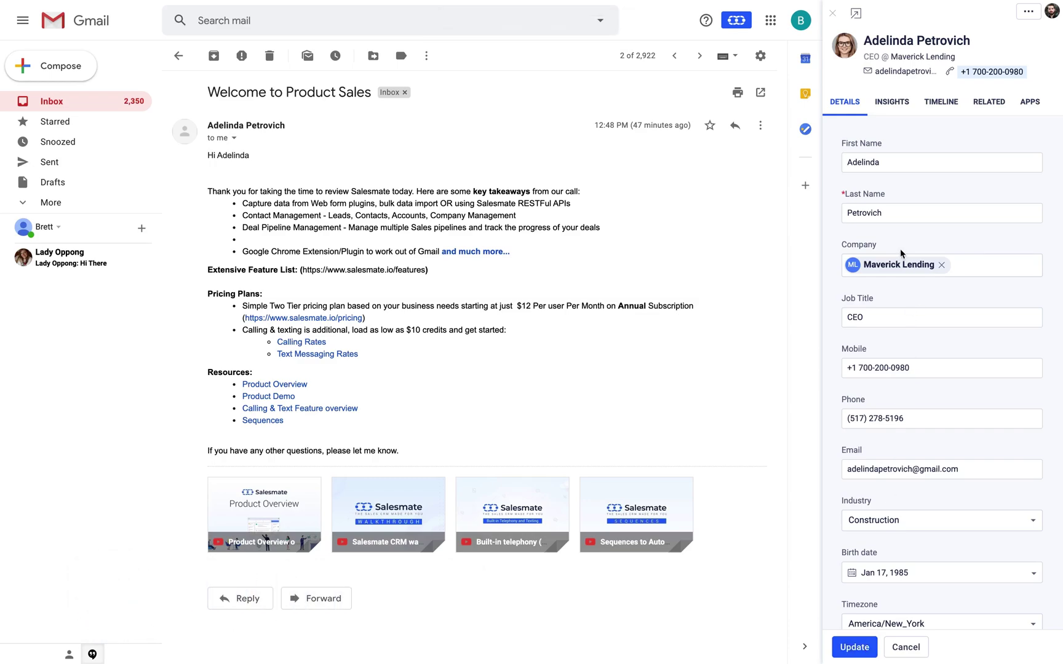
{"action": "left_click", "coordinate": [888, 102]}
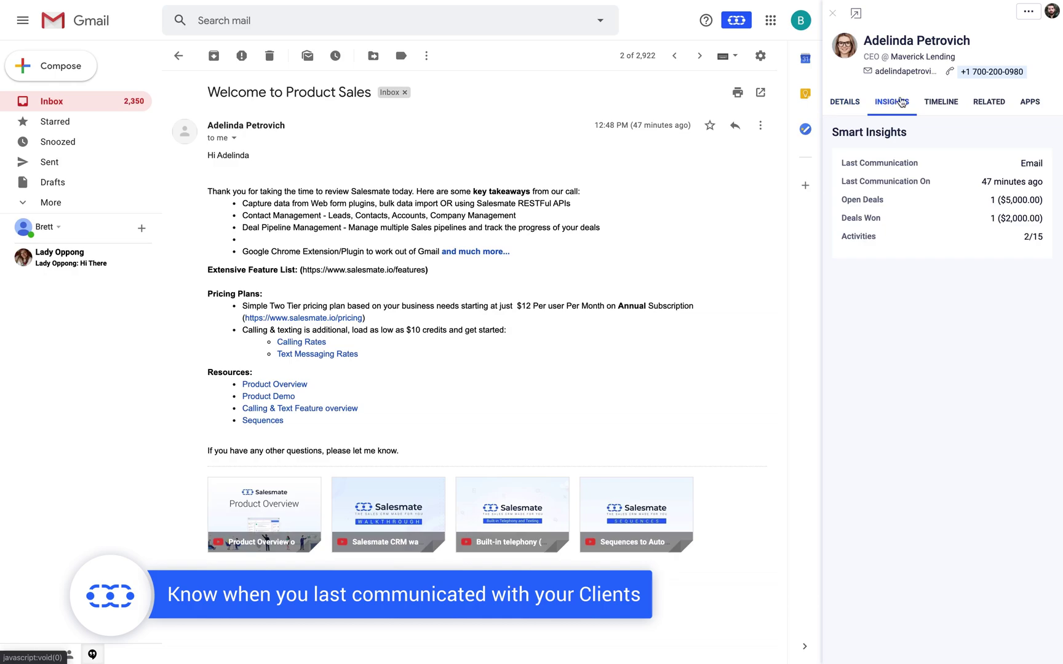
Review the contact's timeline, related deals, and QuickBooks invoice summary under Apps
{"action": "left_click", "coordinate": [934, 101]}
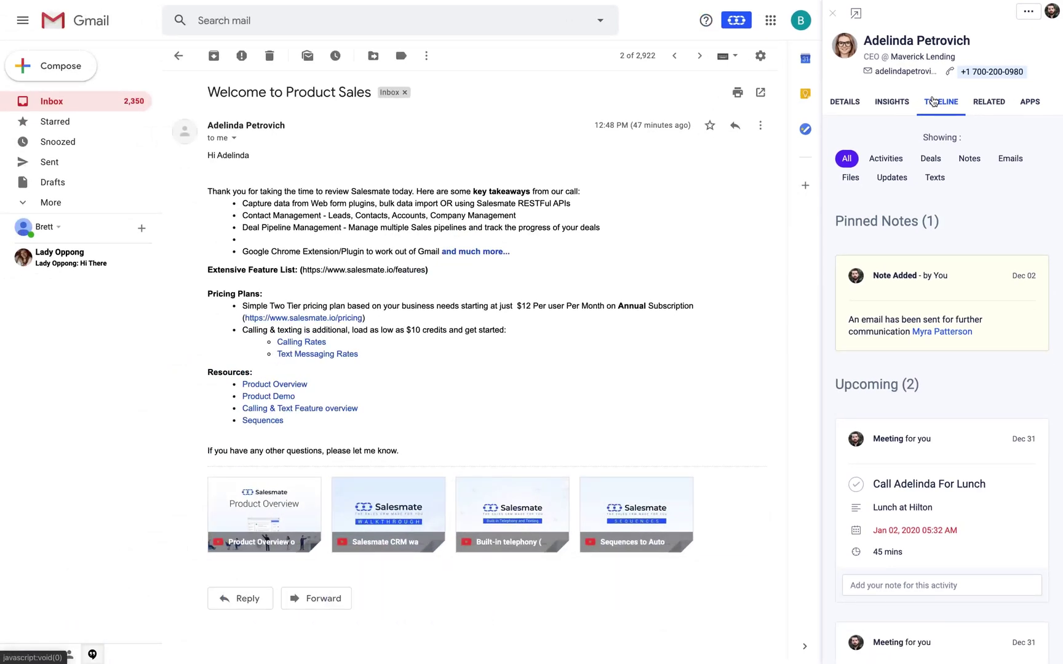
{"action": "left_click", "coordinate": [979, 104]}
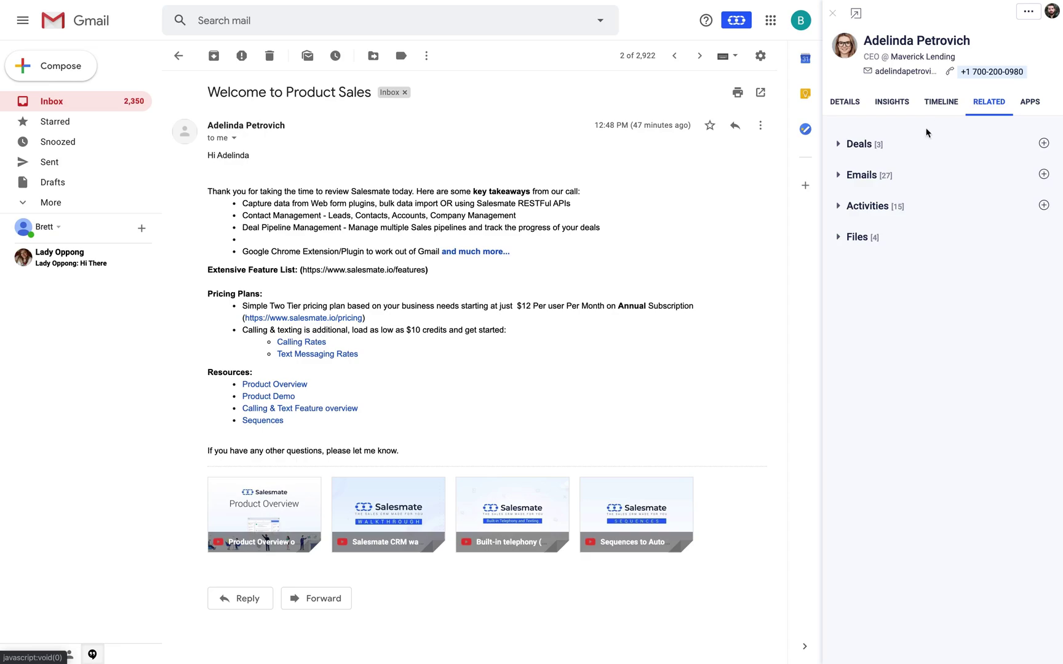
{"action": "left_click", "coordinate": [899, 151]}
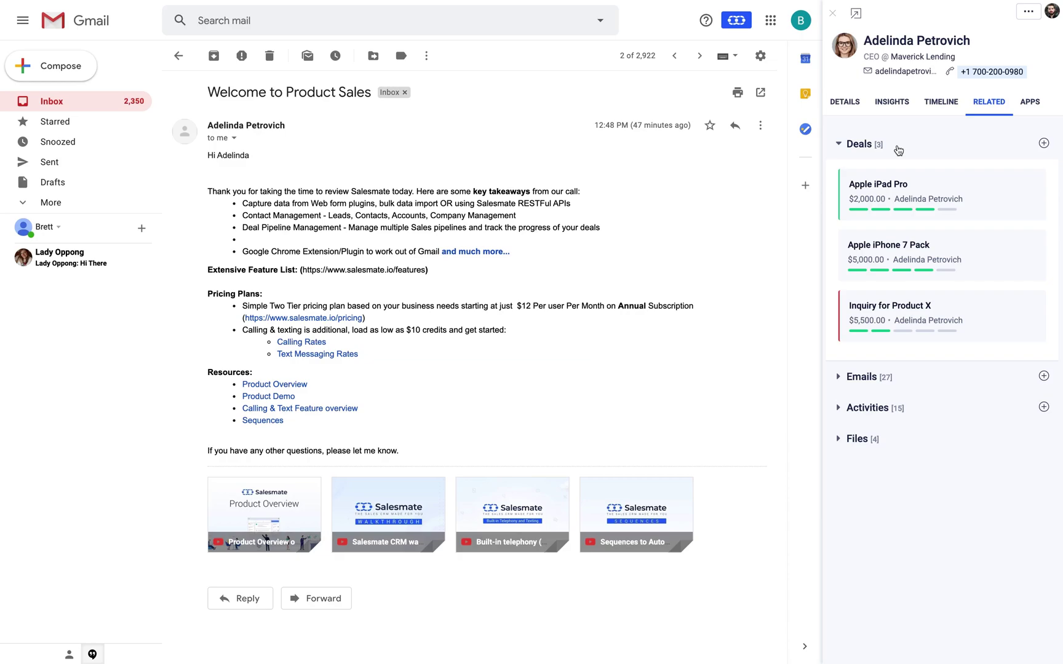
{"action": "left_click", "coordinate": [1030, 102]}
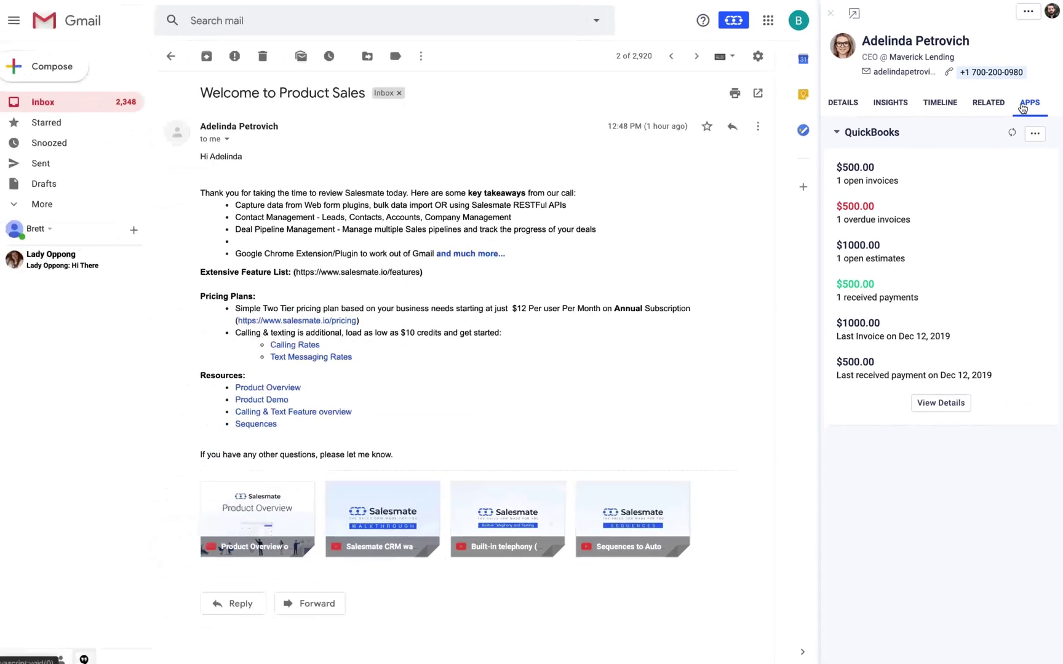
Open the Inquiring for Hotel Booking email and create a contact for its sender
{"action": "left_click", "coordinate": [59, 100]}
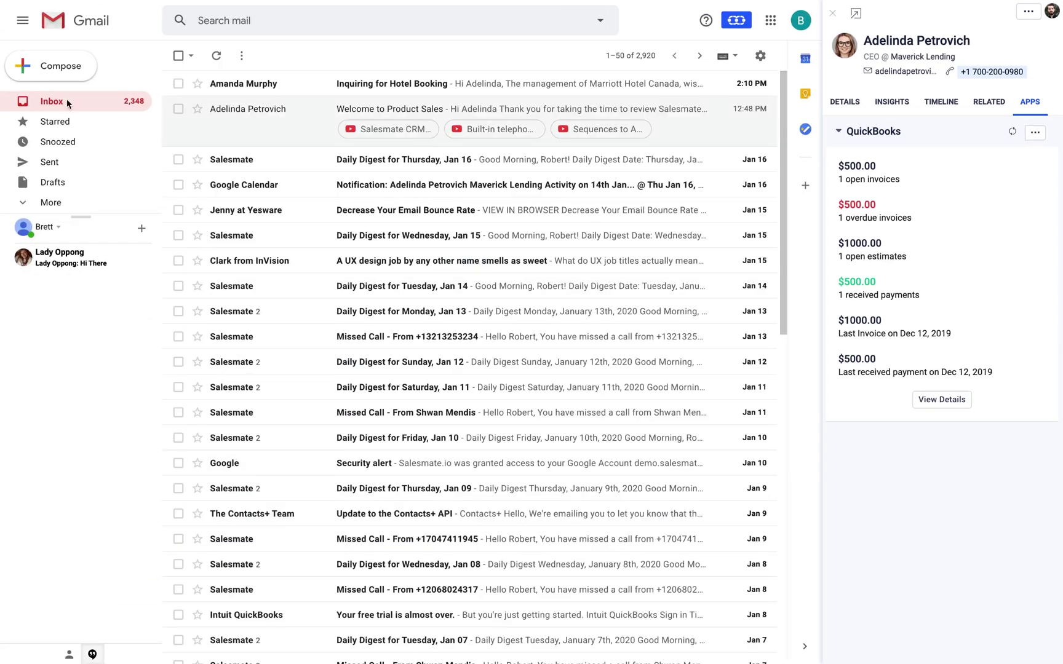
{"action": "left_click", "coordinate": [339, 85]}
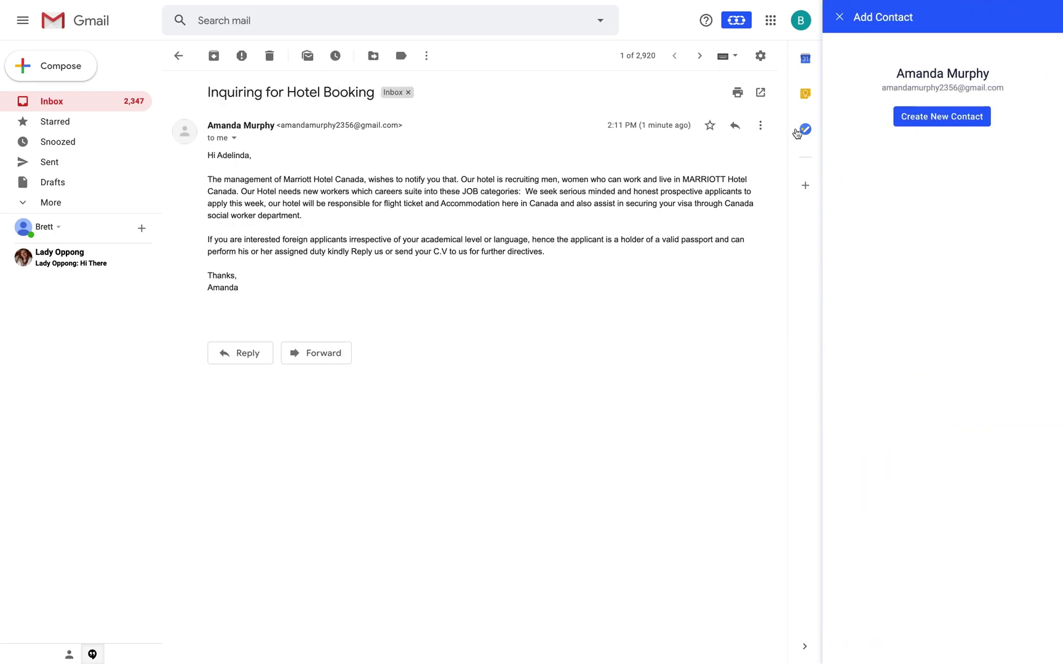
{"action": "left_click", "coordinate": [921, 118]}
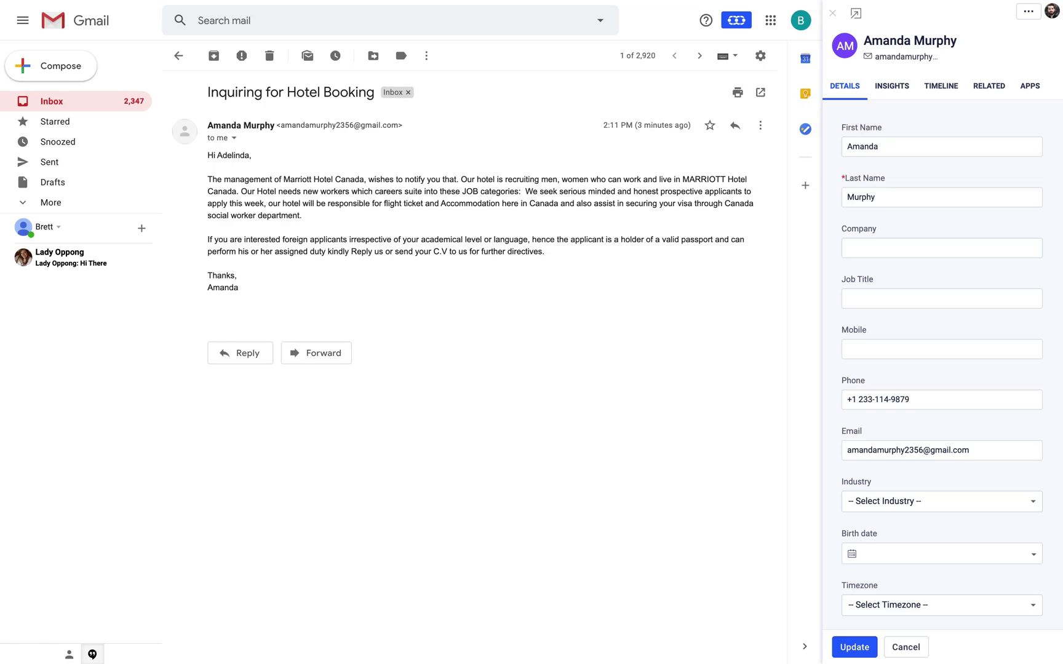
Save the new contact's phone number and open their full record in Salesmate
{"action": "left_click", "coordinate": [857, 647]}
{"action": "left_click", "coordinate": [858, 647]}
{"action": "left_click", "coordinate": [1028, 11]}
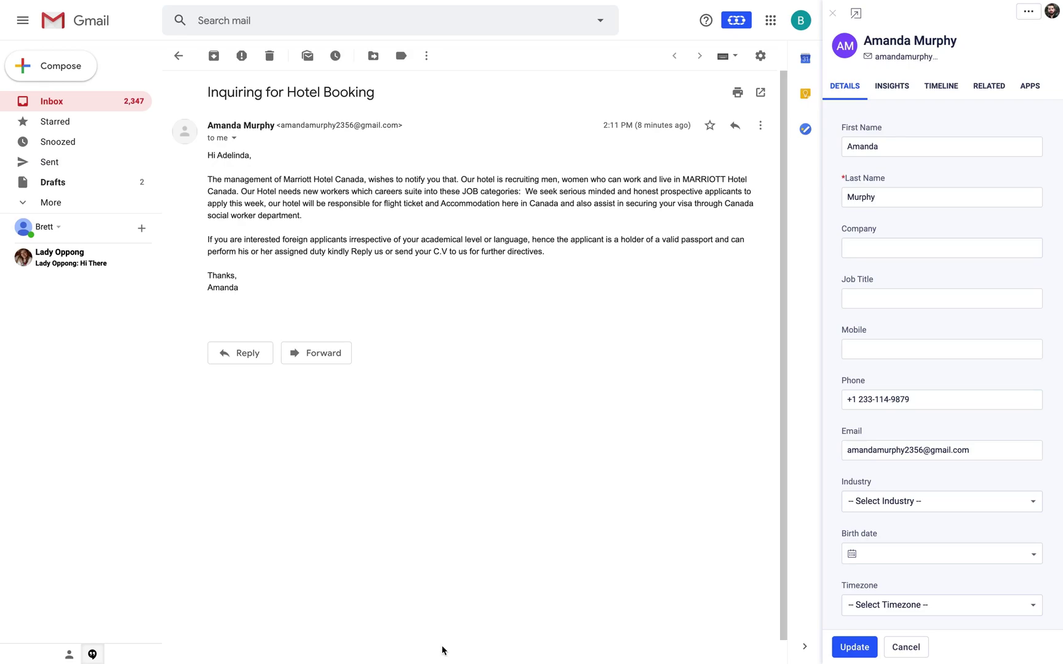
{"action": "left_click", "coordinate": [857, 12]}
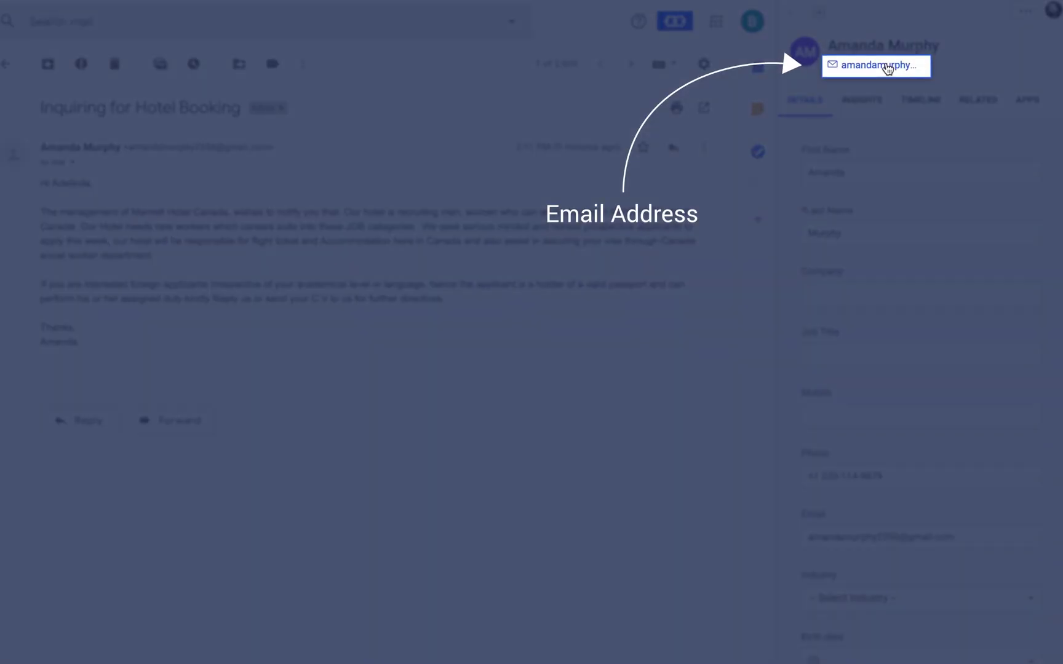
Send the contact the Welcome Template email logged to the CRM, then open it from Sent
{"action": "left_click", "coordinate": [886, 66]}
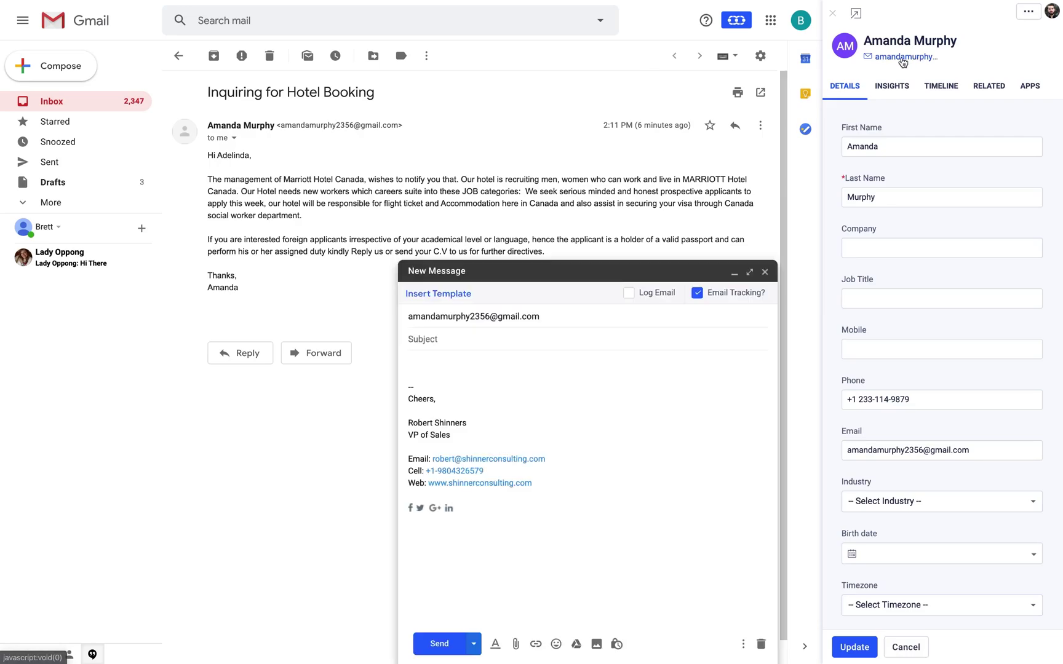
{"action": "left_click", "coordinate": [446, 294]}
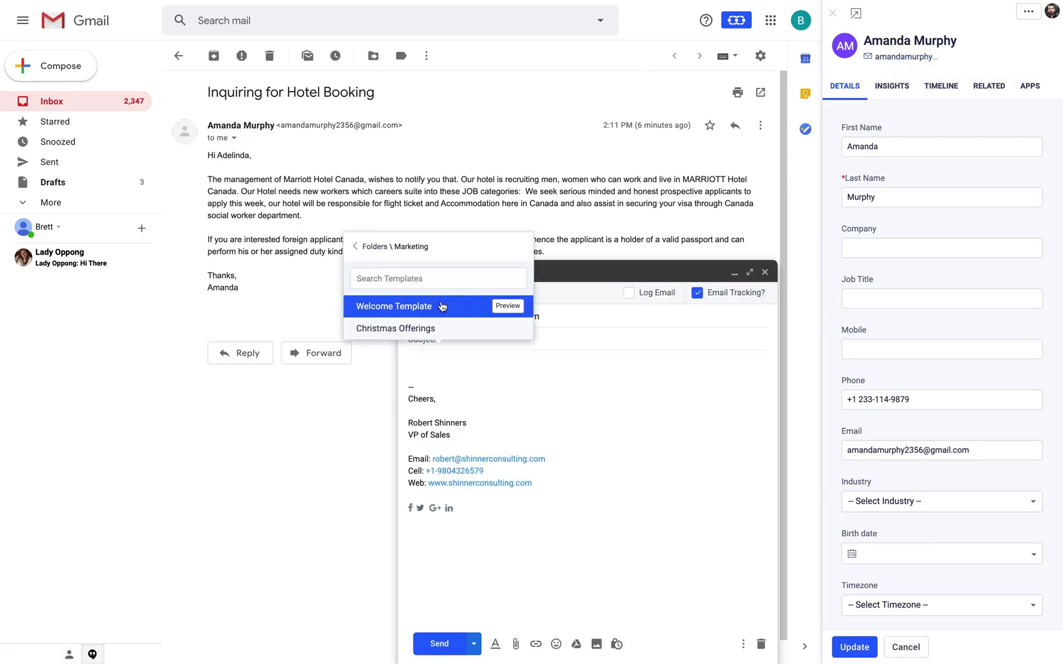
{"action": "left_click", "coordinate": [442, 306]}
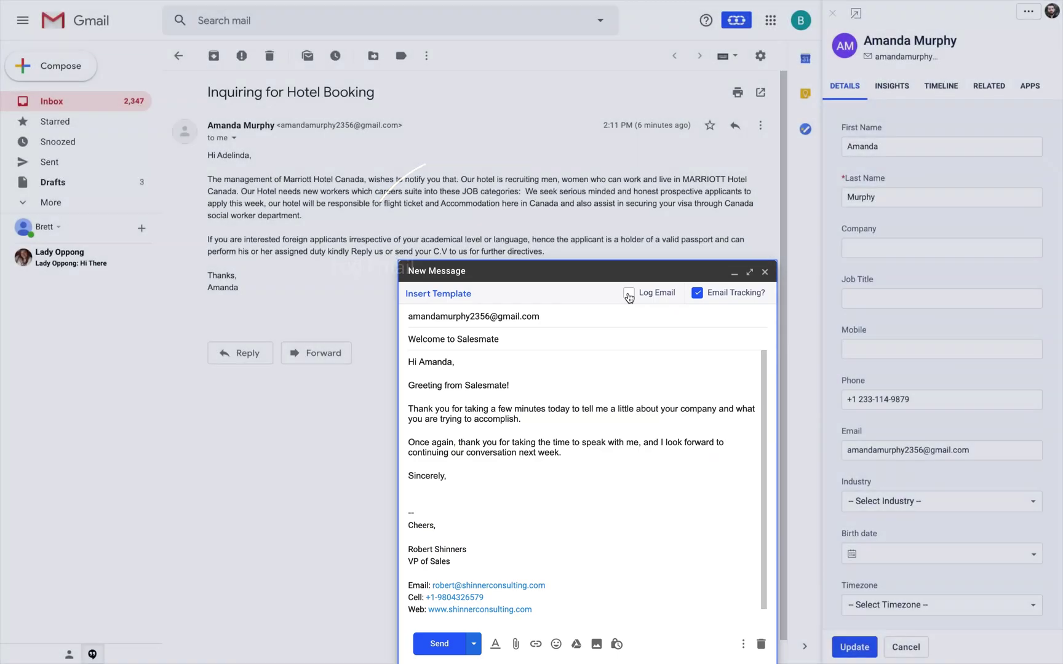
{"action": "left_click", "coordinate": [629, 294]}
{"action": "left_click", "coordinate": [440, 644]}
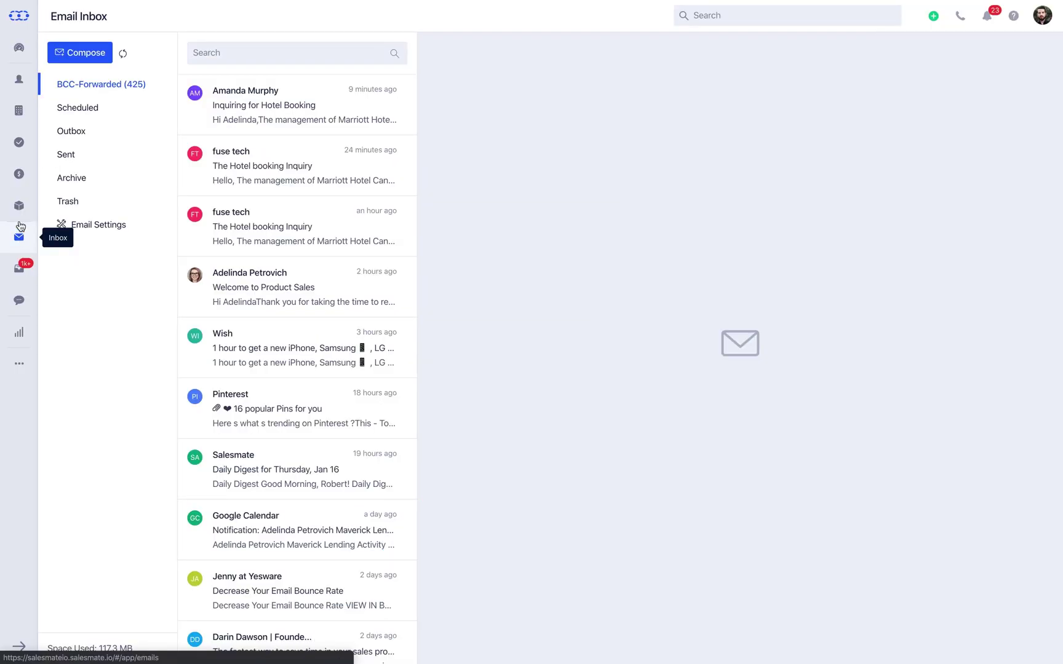
{"action": "left_click", "coordinate": [59, 156]}
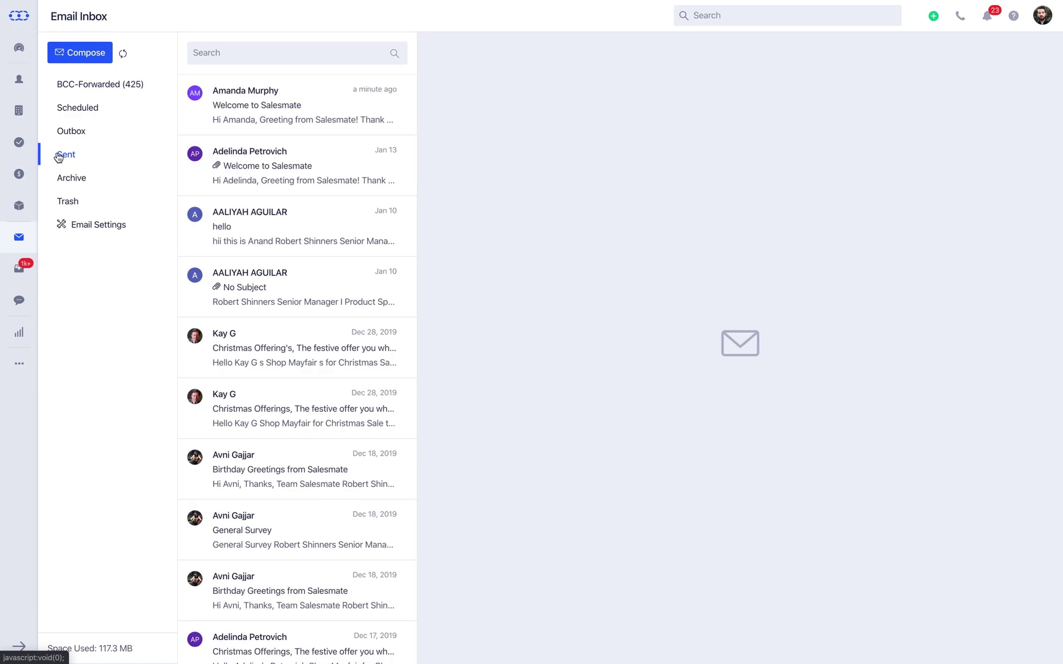
{"action": "left_click", "coordinate": [211, 97]}
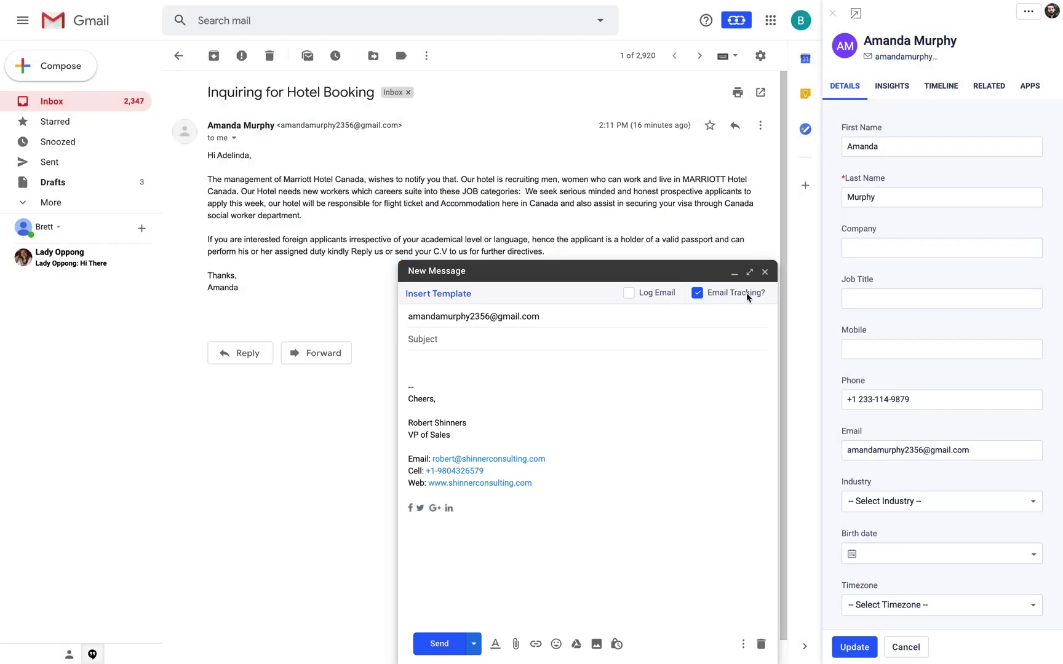
Send the Welcome Template email and open the sent copy showing status Delivered
{"action": "left_click", "coordinate": [463, 294]}
{"action": "left_click", "coordinate": [458, 308]}
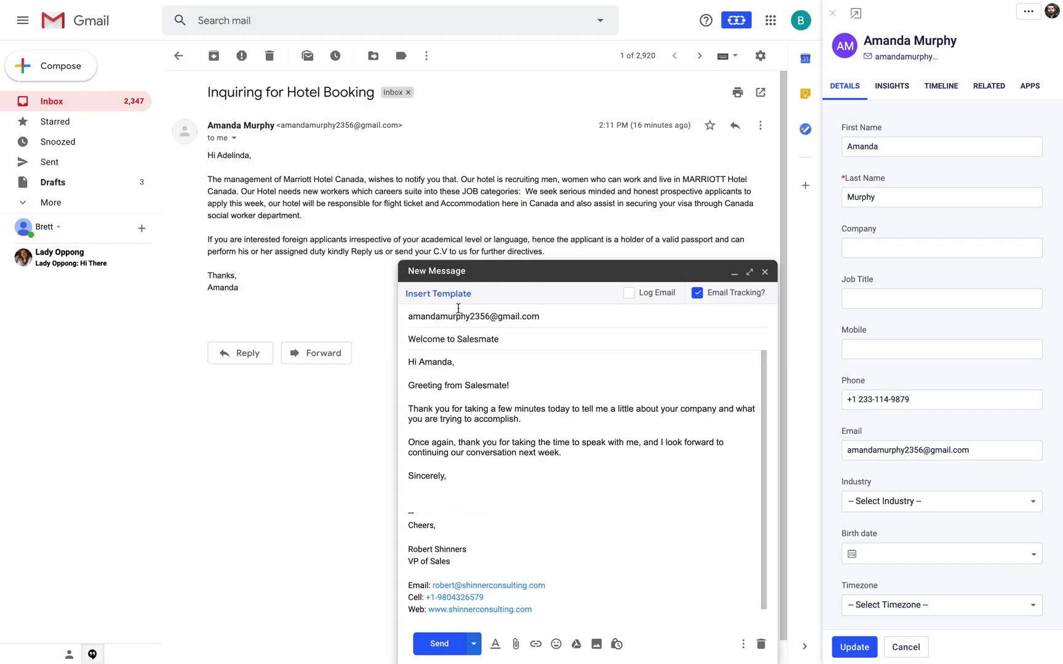
{"action": "left_click", "coordinate": [439, 644]}
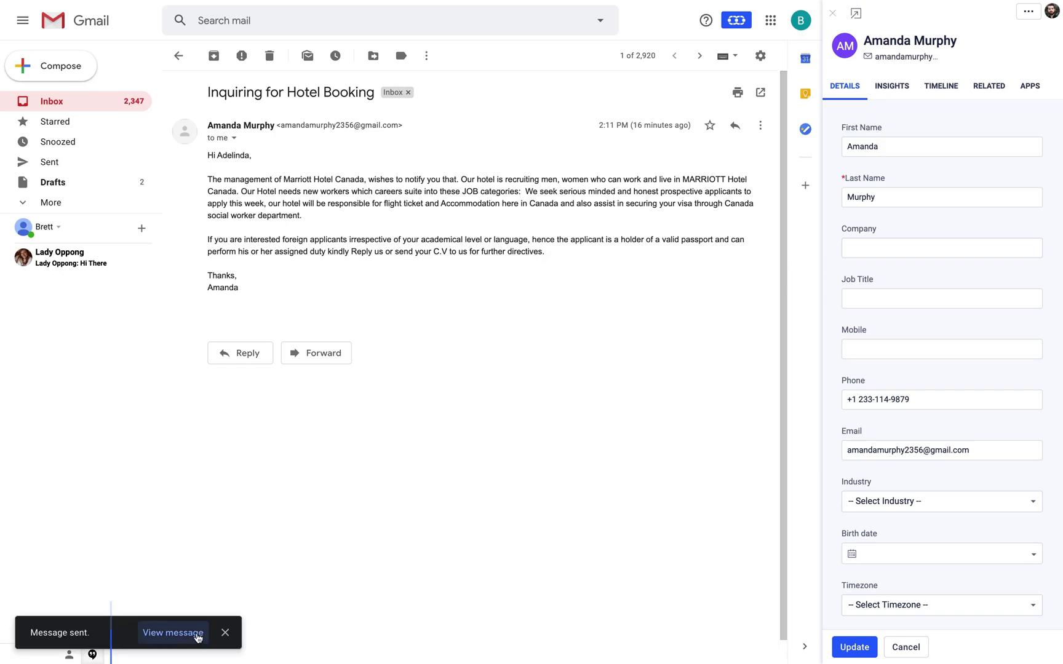
{"action": "left_click", "coordinate": [187, 633]}
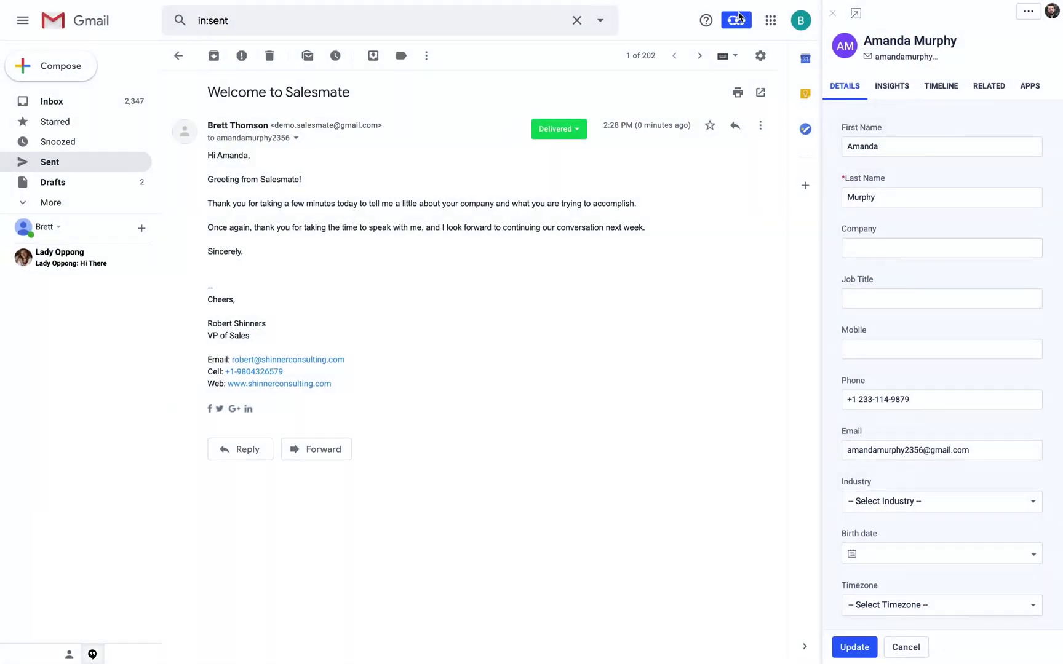
Hide the Salesmate contact panel so the sent Welcome to Salesmate email fills Gmail
{"action": "left_click", "coordinate": [741, 21]}
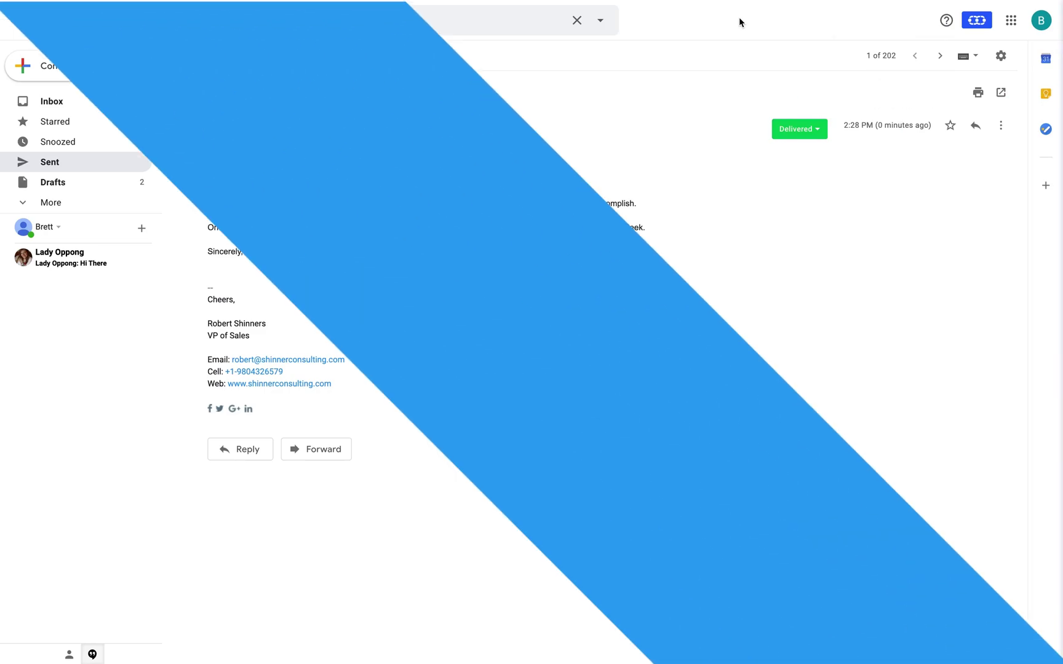